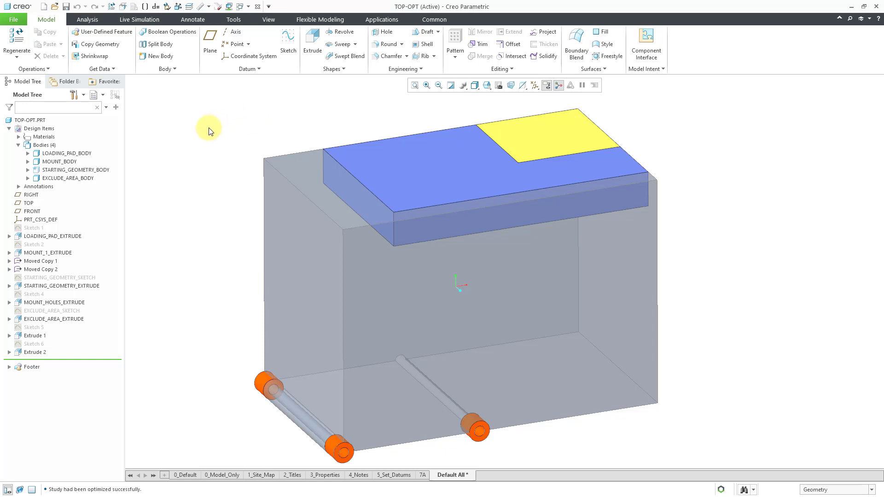
Step: Briefly hide and re-show EXCLUDE_AREA_BODY, then orbit to look at the model
{"action": "left_click", "coordinate": [82, 179]}
{"action": "left_click", "coordinate": [97, 146]}
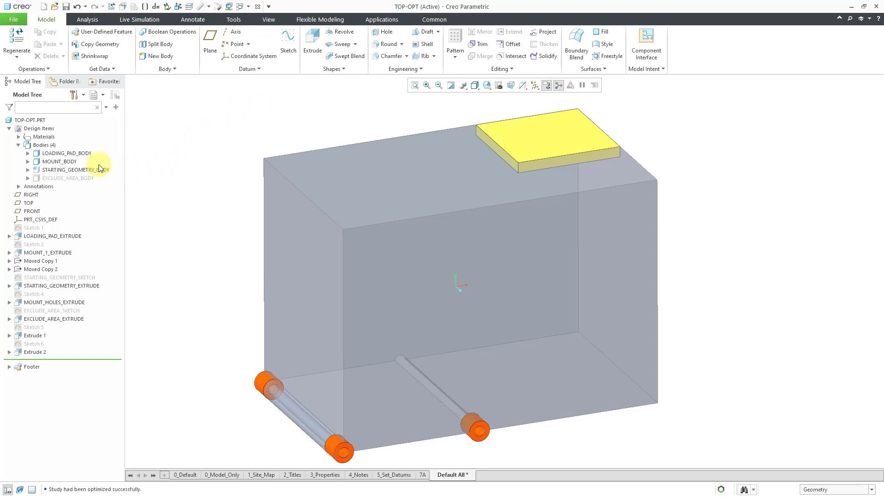
{"action": "left_click", "coordinate": [59, 162]}
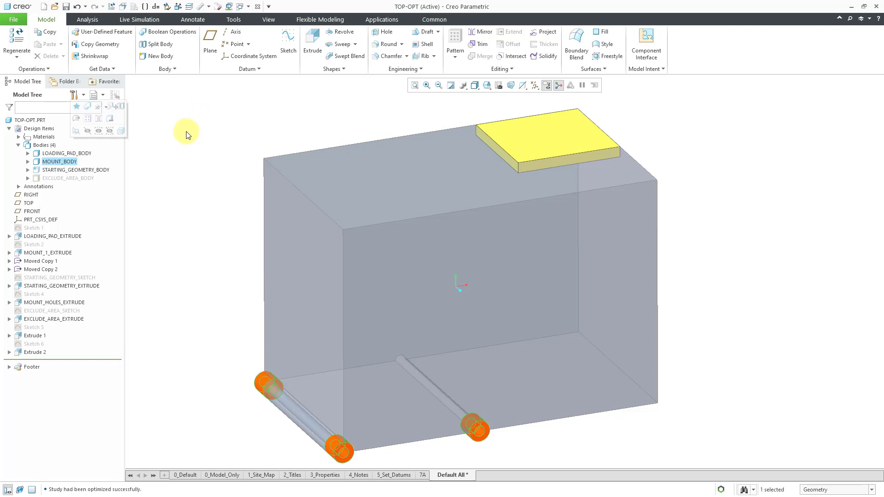
{"action": "left_click", "coordinate": [78, 179]}
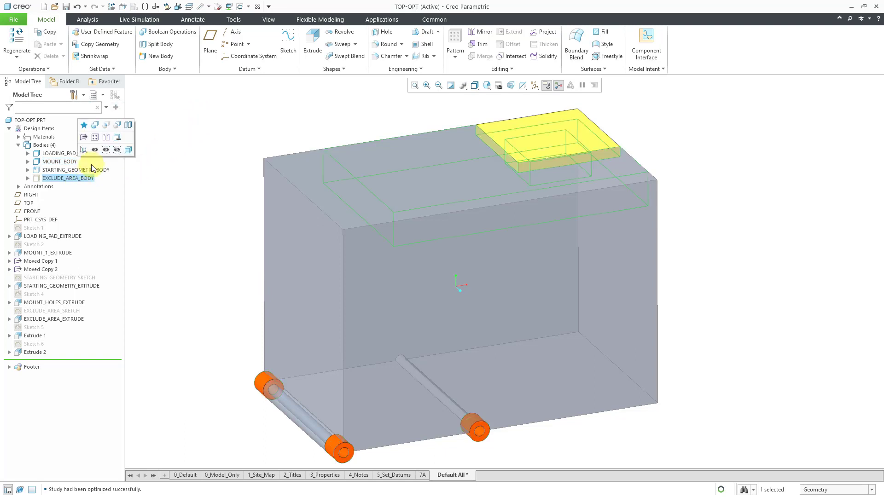
{"action": "left_click", "coordinate": [95, 150]}
{"action": "left_click", "coordinate": [230, 101]}
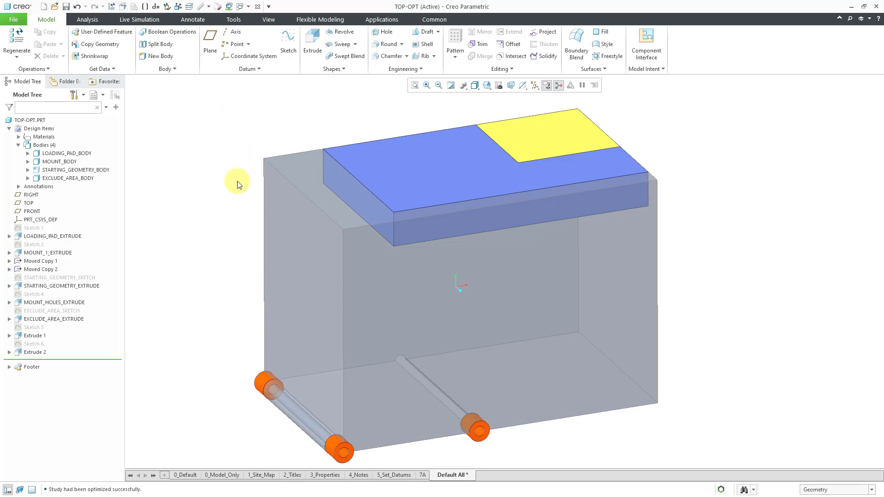
{"action": "mouse_move", "coordinate": [236, 184]}
{"action": "middle_mouse_down"}
{"action": "mouse_move", "coordinate": [282, 164]}
{"action": "mouse_move", "coordinate": [345, 158]}
{"action": "mouse_move", "coordinate": [351, 128]}
{"action": "mouse_move", "coordinate": [347, 142]}
{"action": "mouse_move", "coordinate": [302, 167]}
{"action": "mouse_move", "coordinate": [229, 173]}
{"action": "mouse_move", "coordinate": [237, 182]}
{"action": "middle_mouse_up"}
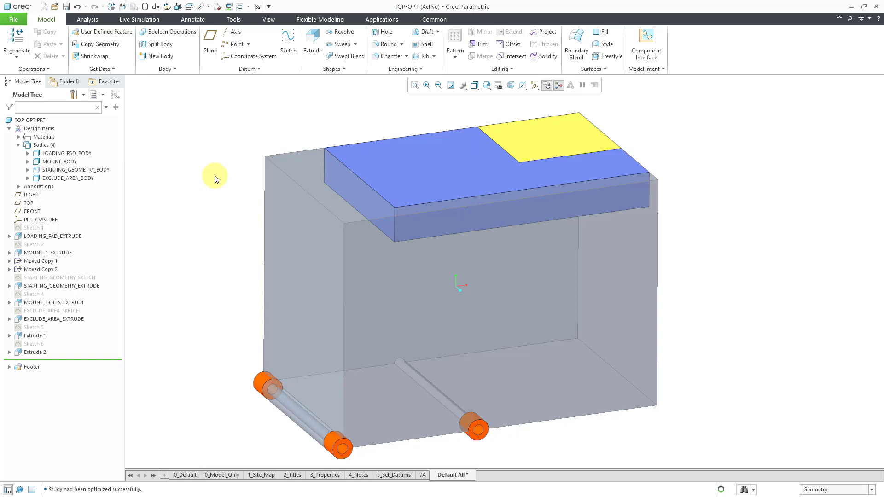
Step: Create a new Generative Design study, Structure_Study_1, from the Applications tab
{"action": "left_click", "coordinate": [380, 21]}
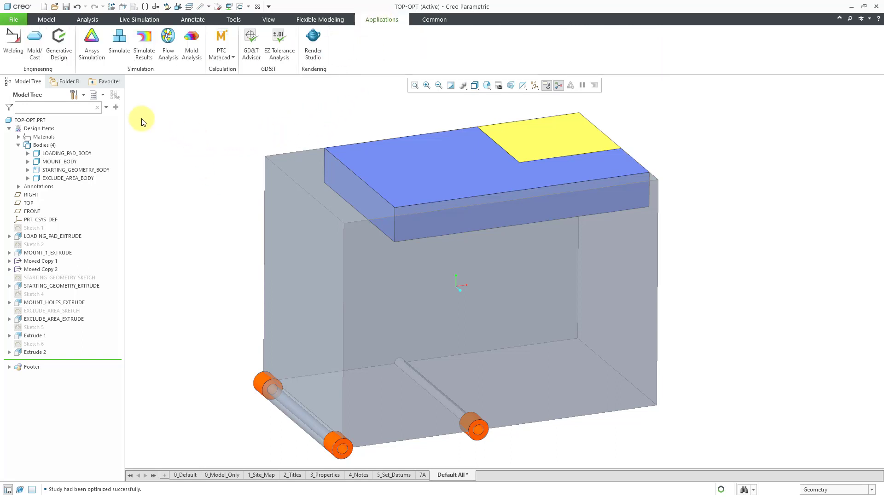
{"action": "left_click", "coordinate": [64, 58]}
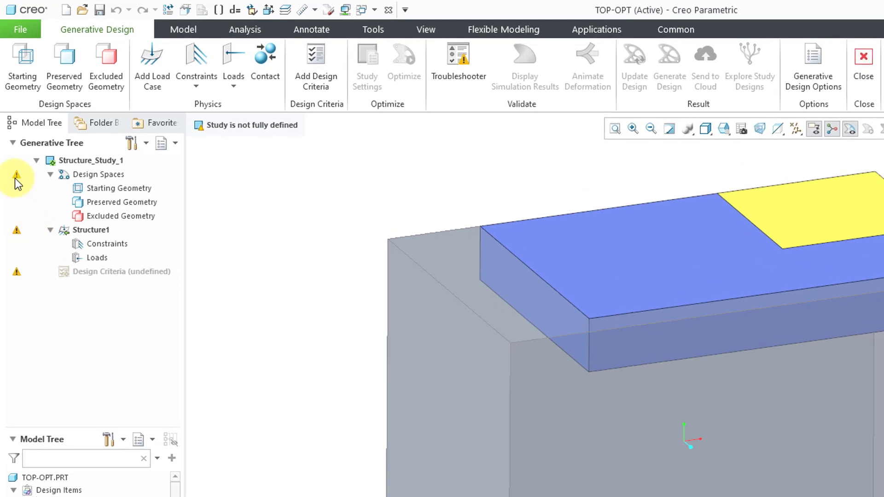
{"action": "mouse_move", "coordinate": [16, 177]}
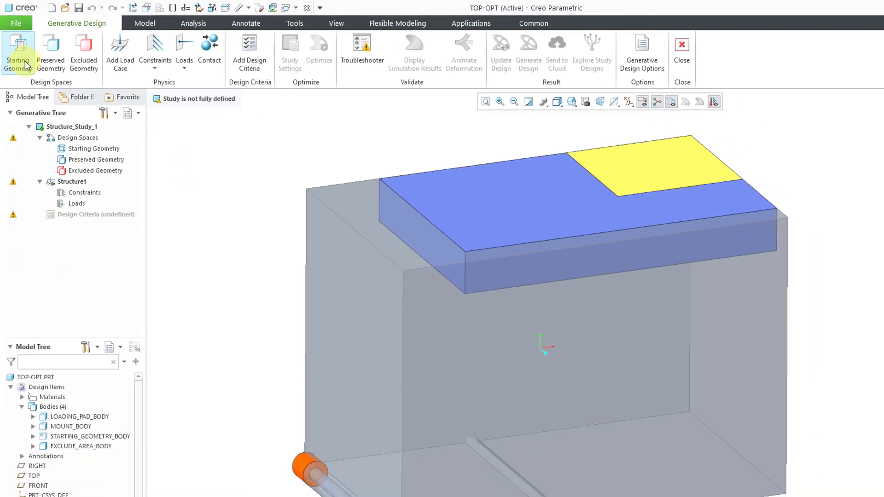
Step: Assign the large transparent block, STARTING_GEOMETRY_BODY, as the study's starting geometry
{"action": "left_click", "coordinate": [26, 65]}
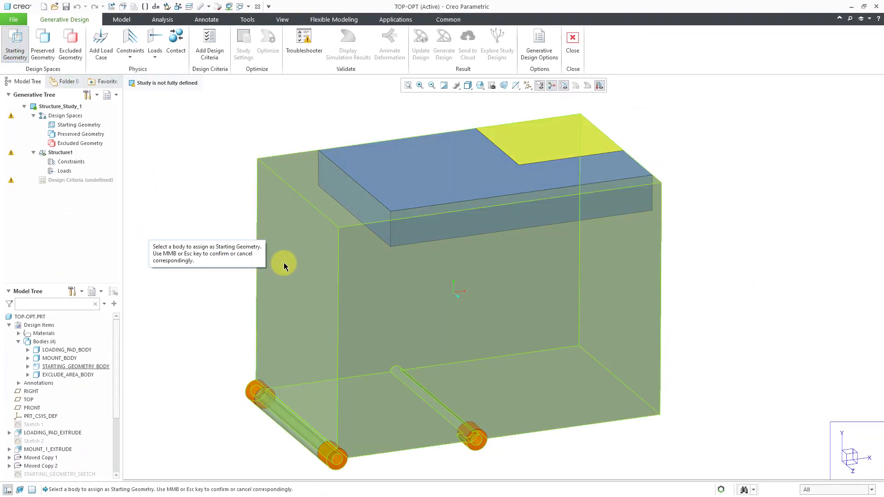
{"action": "left_click", "coordinate": [283, 264]}
{"action": "middle_click", "coordinate": [281, 260]}
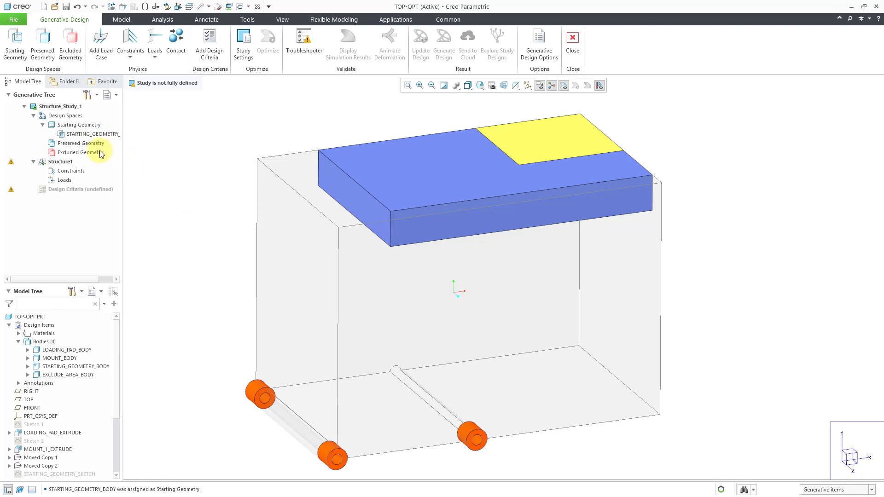
Step: Preserve the yellow LOADING_PAD_BODY and the MOUNT_BODY cylinders in the study
{"action": "left_click", "coordinate": [43, 57]}
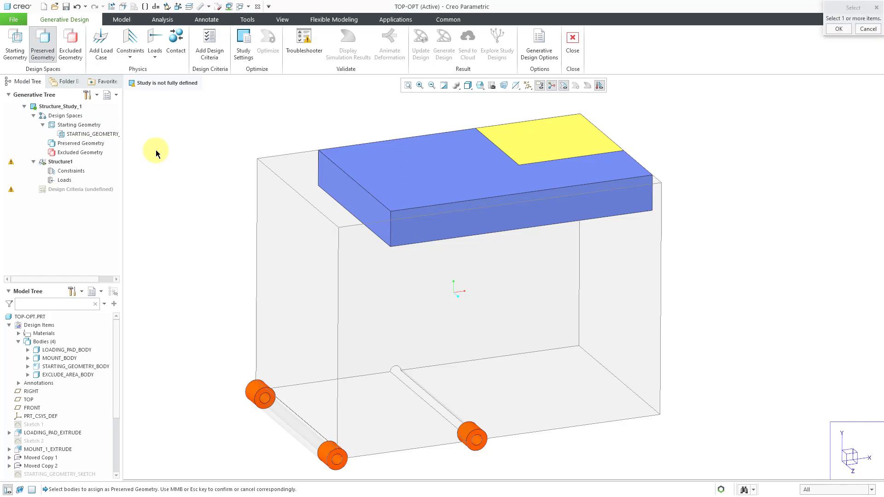
{"action": "right_click", "coordinate": [559, 131]}
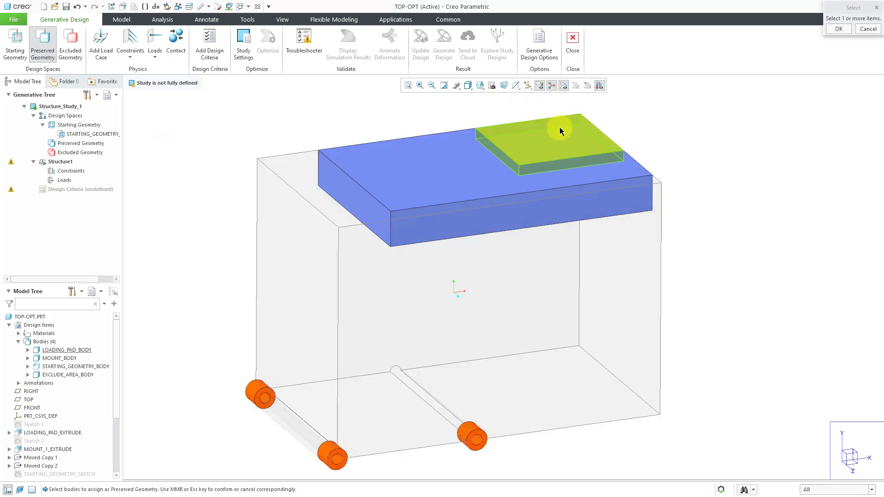
{"action": "left_click", "coordinate": [559, 131]}
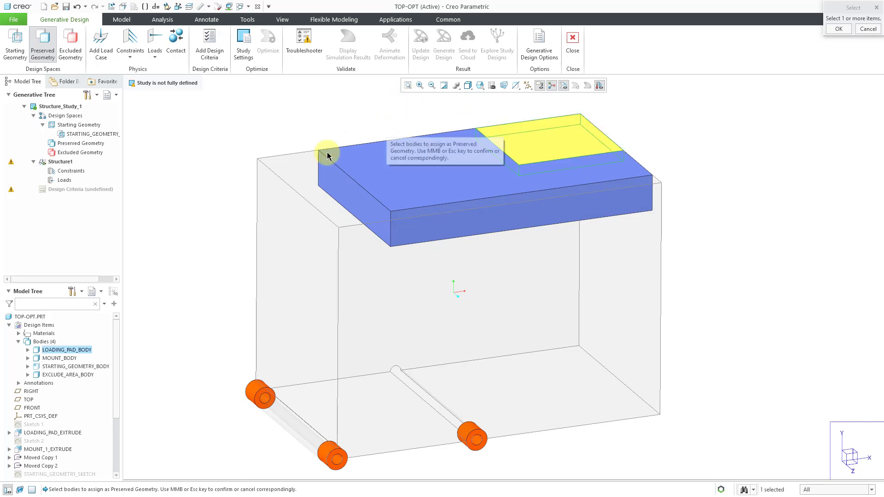
{"action": "left_click", "coordinate": [254, 393]}
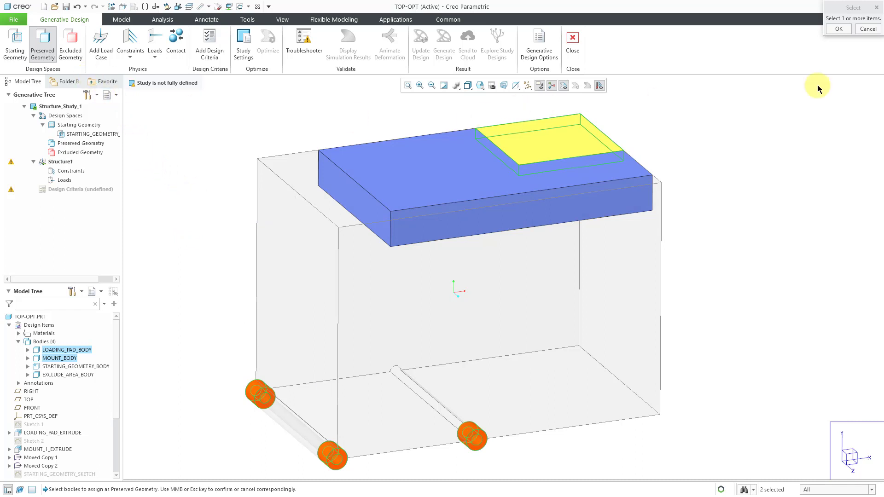
{"action": "left_click", "coordinate": [838, 29]}
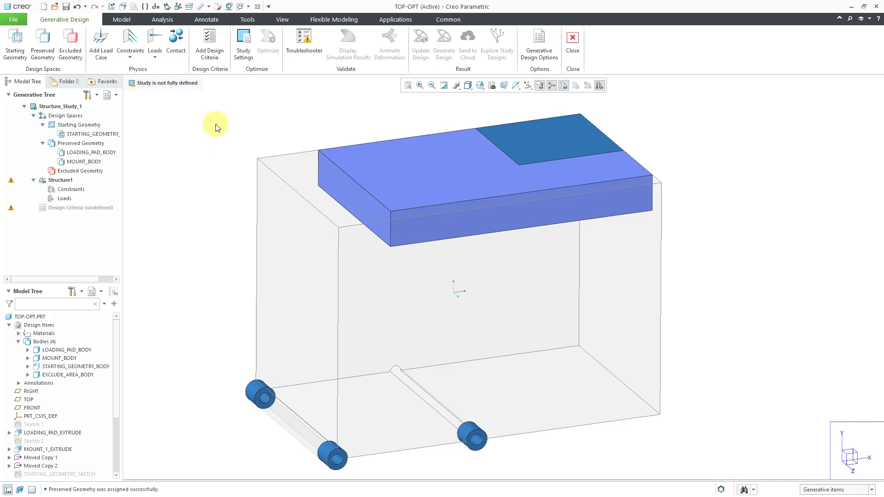
Step: Mark the EXCLUDE_AREA_BODY slab over the block as excluded geometry
{"action": "left_click", "coordinate": [70, 56]}
{"action": "left_click", "coordinate": [449, 153]}
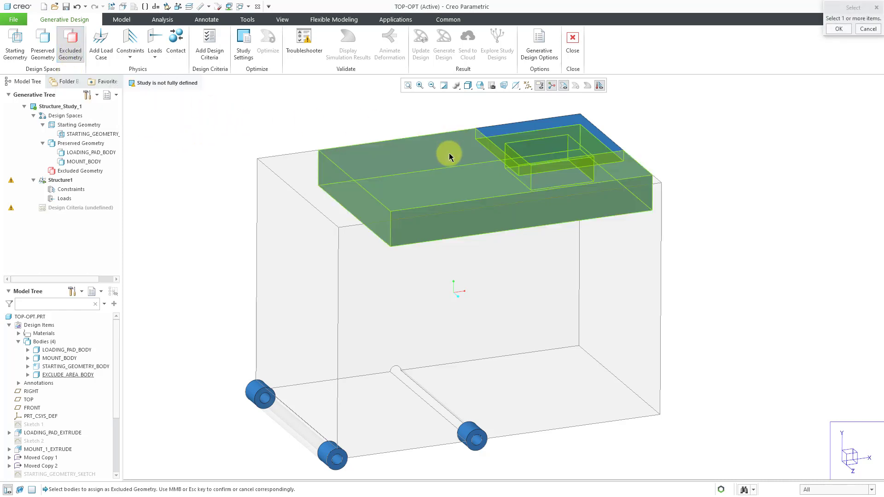
{"action": "left_click", "coordinate": [451, 159]}
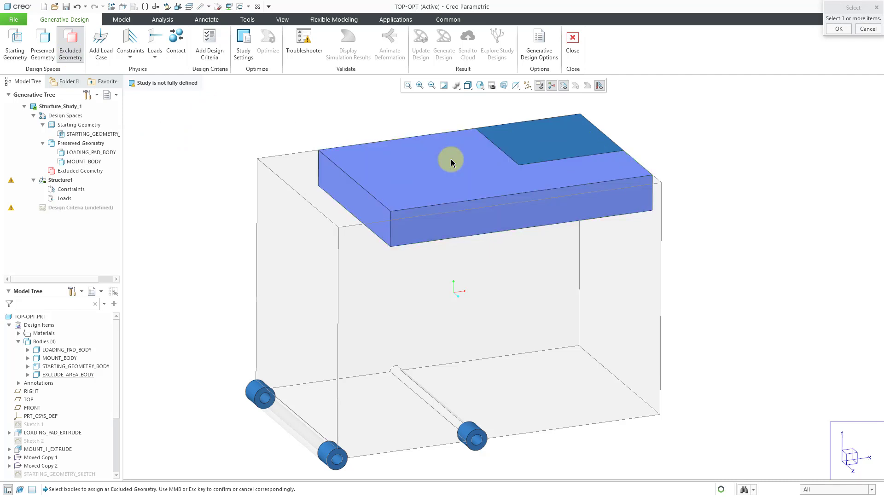
{"action": "left_click", "coordinate": [839, 28]}
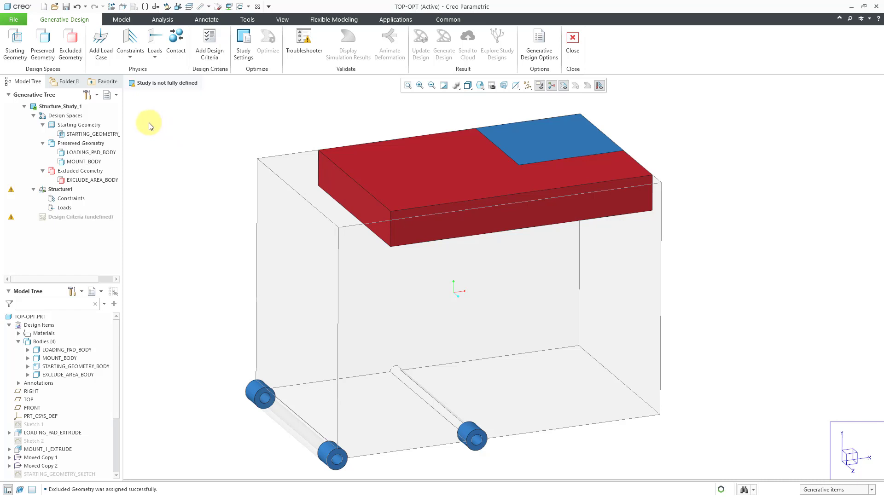
{"action": "left_click", "coordinate": [134, 42]}
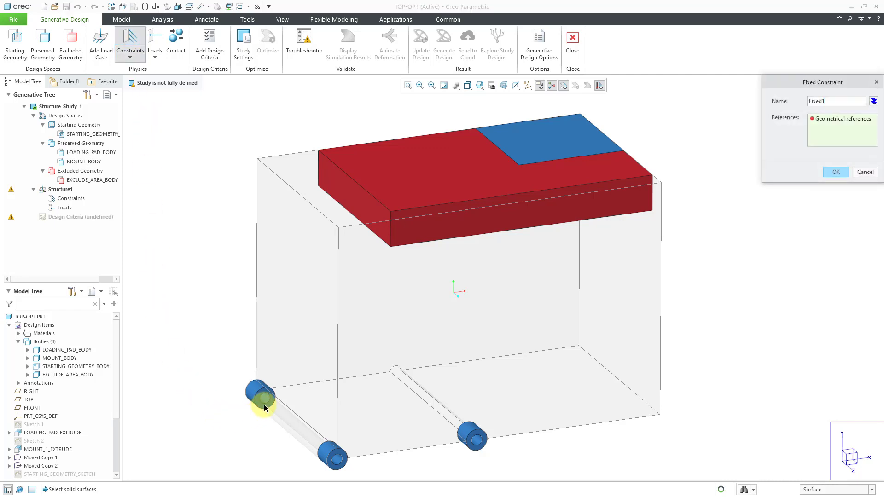
{"action": "left_click", "coordinate": [266, 401]}
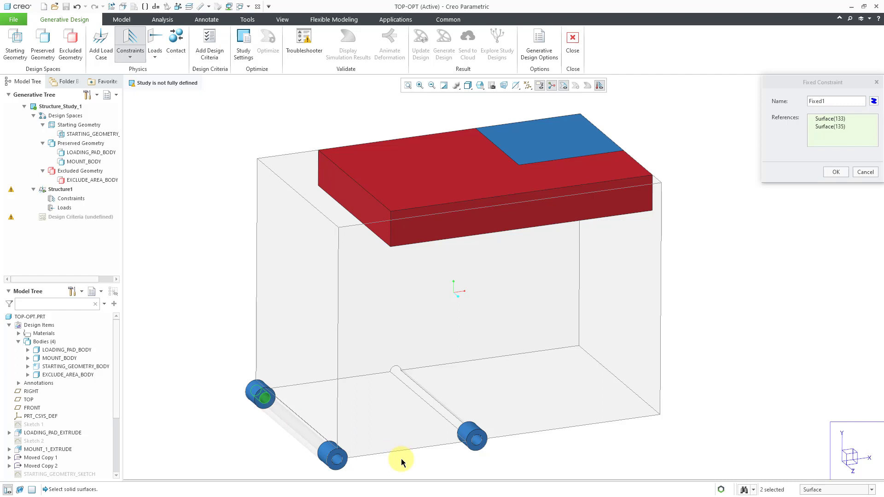
{"action": "left_click", "coordinate": [339, 461]}
{"action": "left_click", "coordinate": [474, 437]}
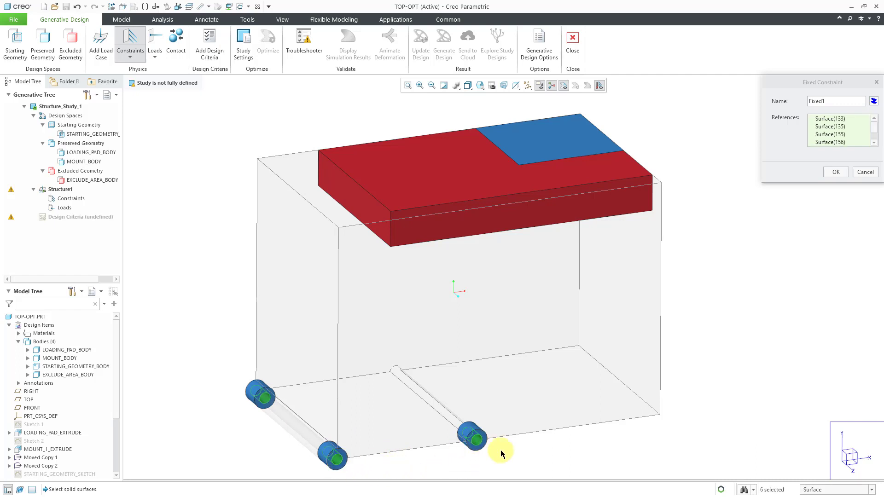
{"action": "left_click", "coordinate": [836, 172]}
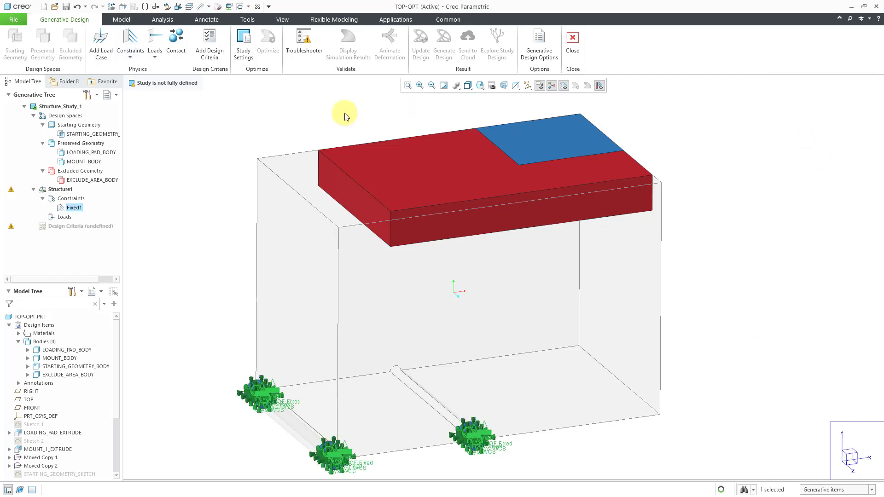
{"action": "middle_click_drag", "start_coordinate": [341, 251], "coordinate": [463, 410], "text": "ctrl"}
{"action": "left_click", "coordinate": [519, 417]}
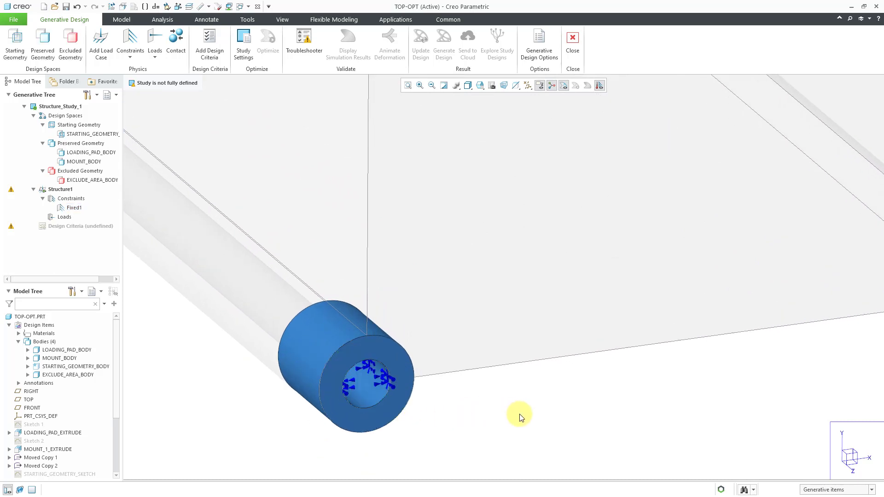
{"action": "scroll", "coordinate": [509, 434], "scroll_direction": "up", "scroll_amount": 3}
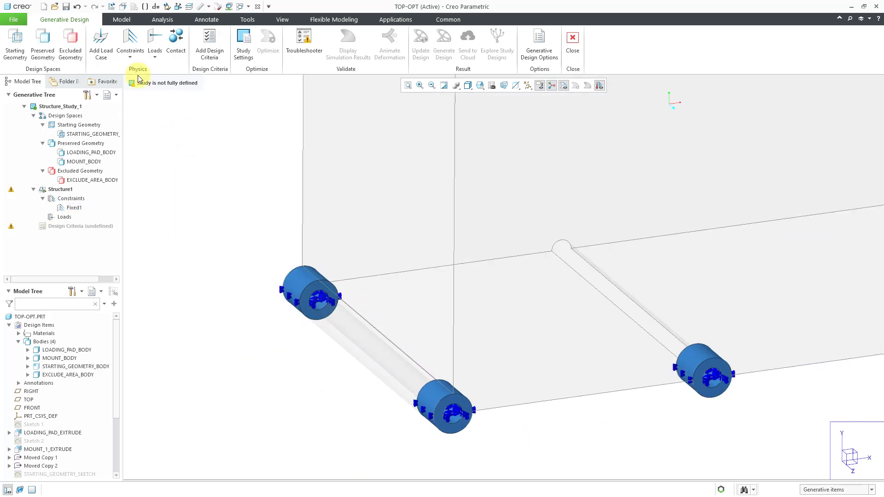
{"action": "left_click", "coordinate": [126, 59]}
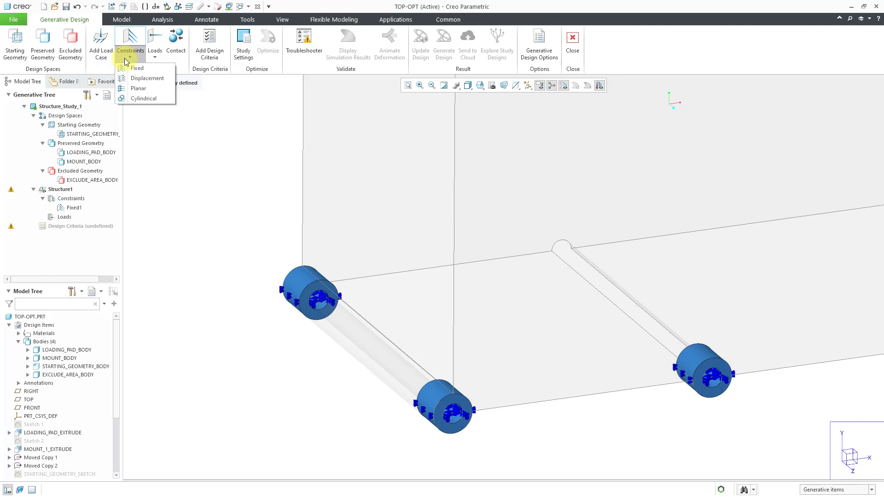
Step: Apply Force1 to the loading pad's top face: direction Y -1, magnitude 20 lbf
{"action": "left_click", "coordinate": [177, 214]}
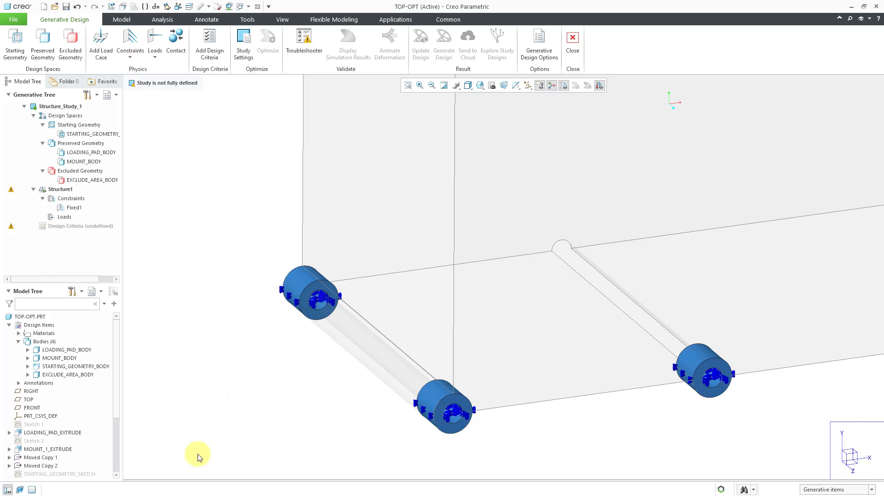
{"action": "key", "text": "ctrl+d"}
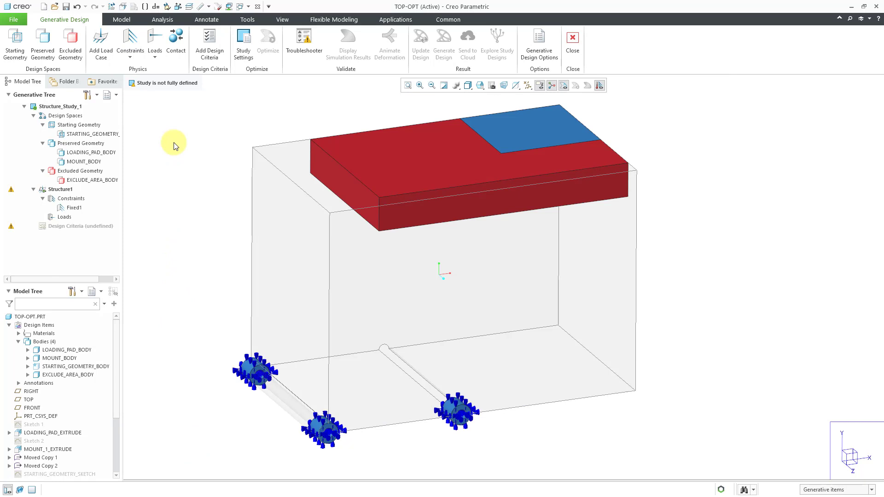
{"action": "left_click", "coordinate": [153, 58]}
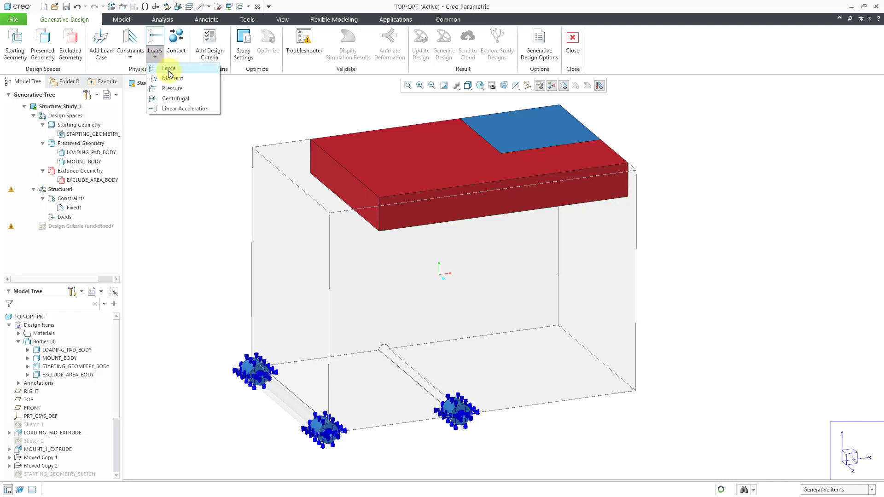
{"action": "left_click", "coordinate": [168, 68]}
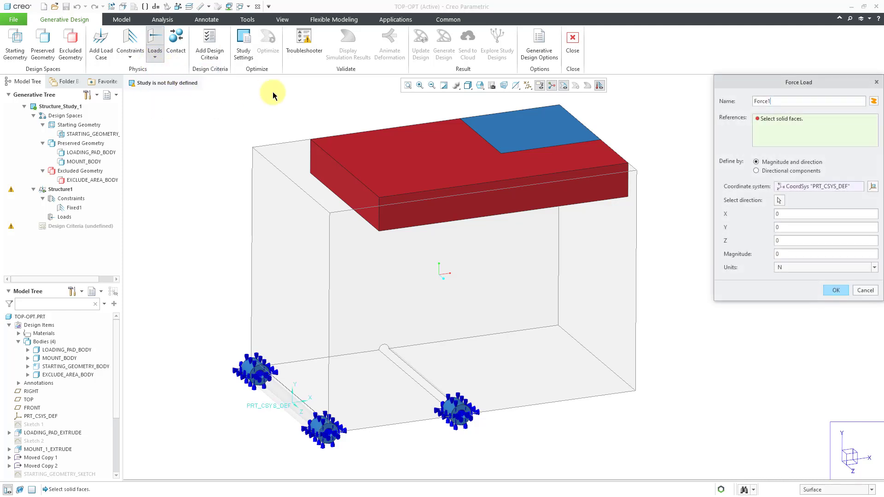
{"action": "left_click", "coordinate": [514, 129]}
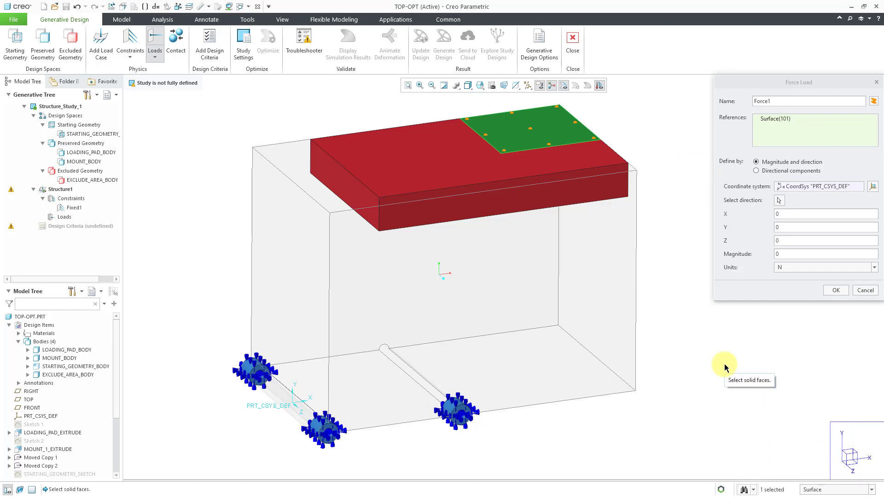
{"action": "left_click", "coordinate": [786, 227]}
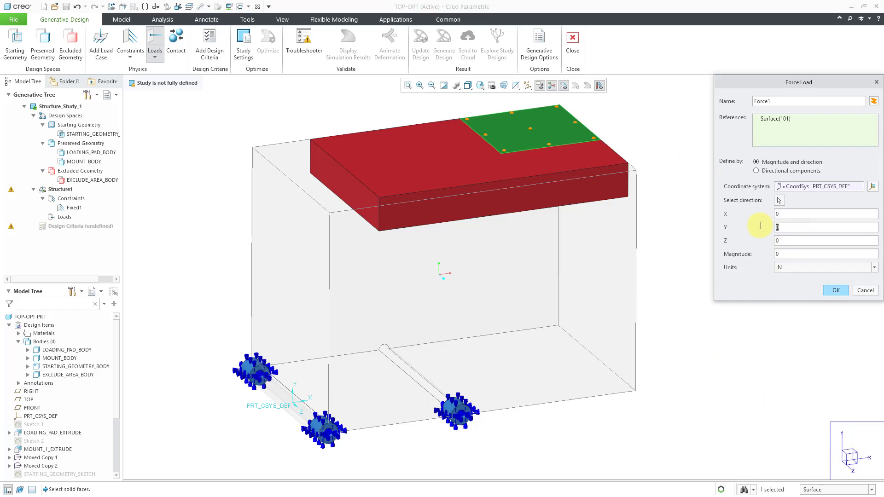
{"action": "type", "text": "-1"}
{"action": "left_click", "coordinate": [794, 268]}
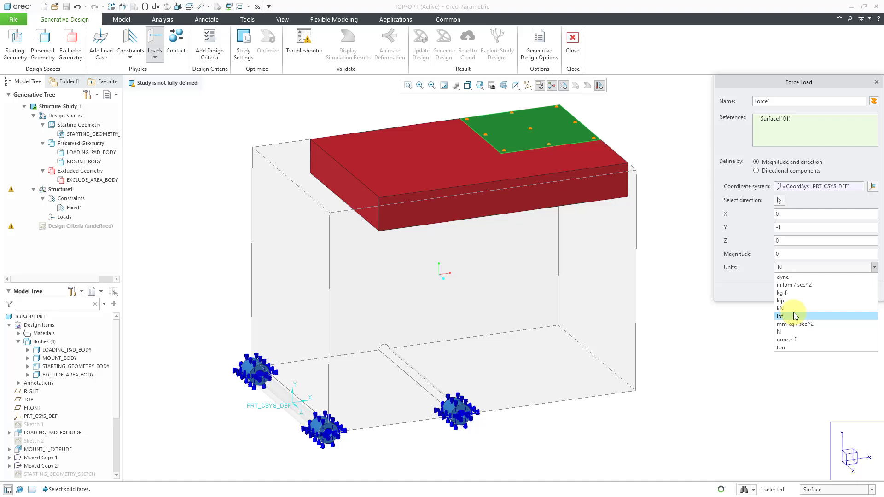
{"action": "left_click", "coordinate": [793, 316]}
{"action": "double_click", "coordinate": [792, 254]}
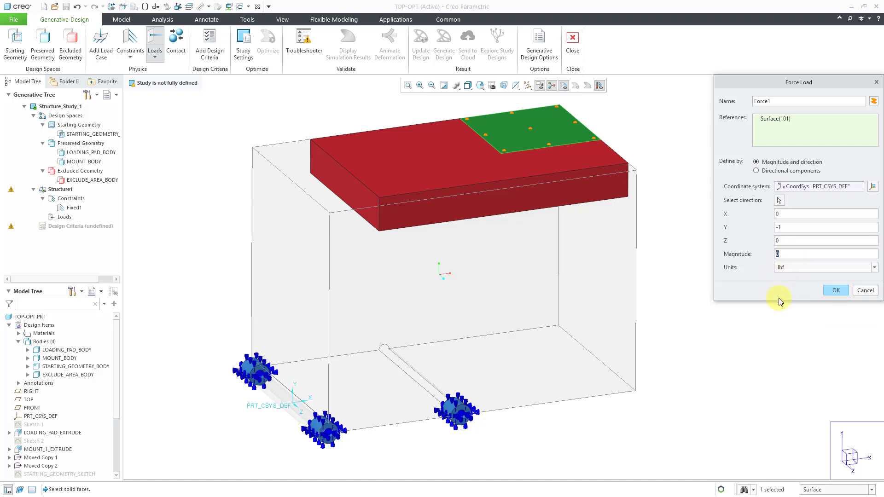
{"action": "type", "text": "20"}
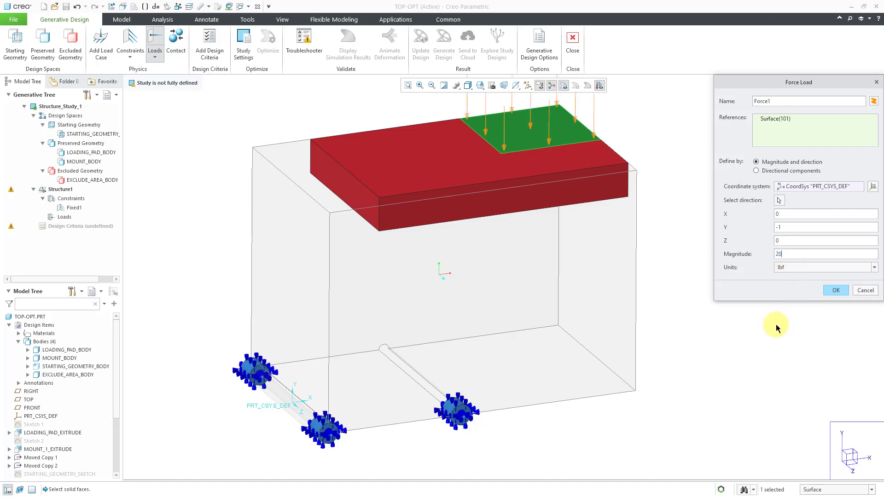
{"action": "left_click", "coordinate": [835, 290]}
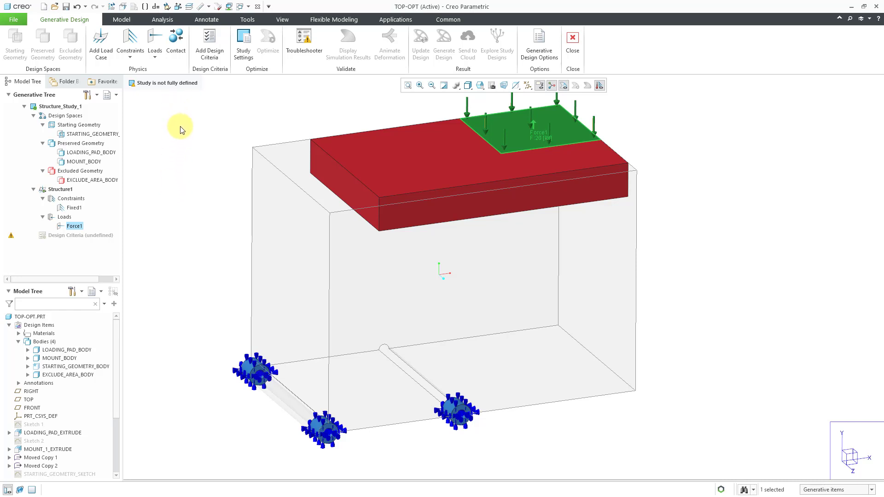
Step: Add design criteria with the volume limit lowered from 50 to 30 %
{"action": "left_click", "coordinate": [218, 49]}
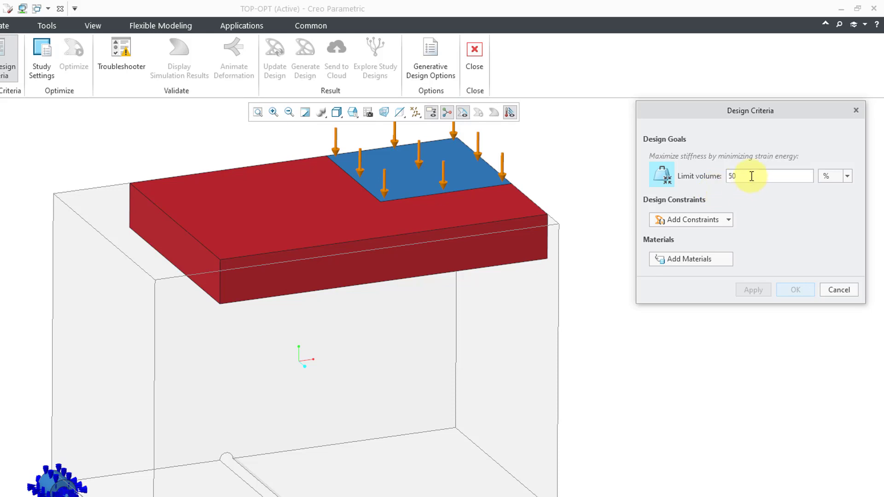
{"action": "left_click_drag", "start_coordinate": [751, 175], "coordinate": [730, 175]}
{"action": "type", "text": "30"}
{"action": "left_click", "coordinate": [727, 221]}
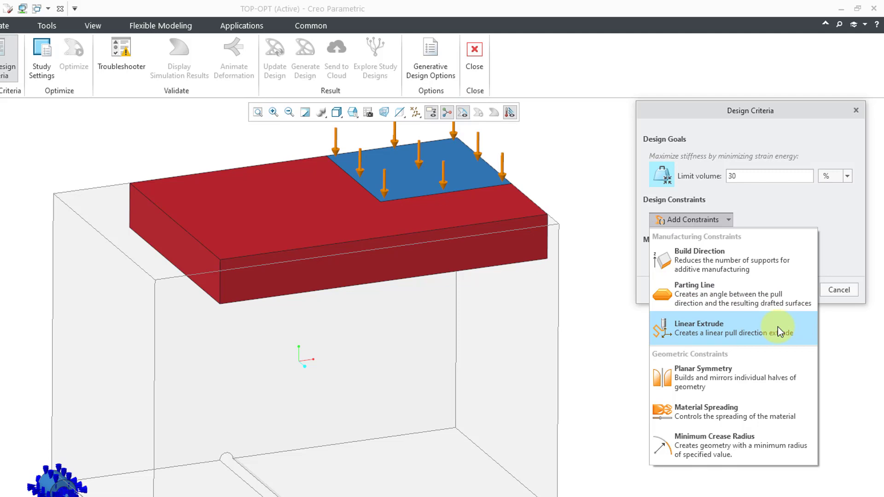
Step: Add a Build Direction constraint on the TOP datum plane with a 45° critical angle
{"action": "left_click", "coordinate": [773, 263]}
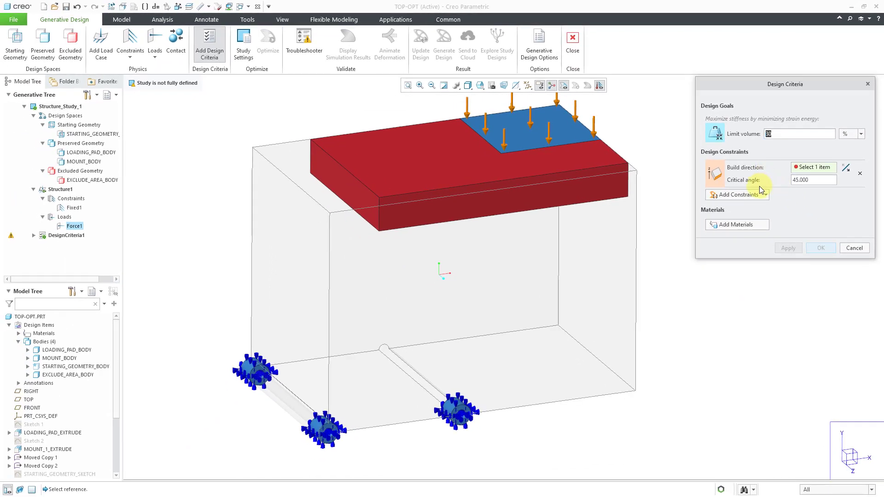
{"action": "left_click", "coordinate": [29, 400]}
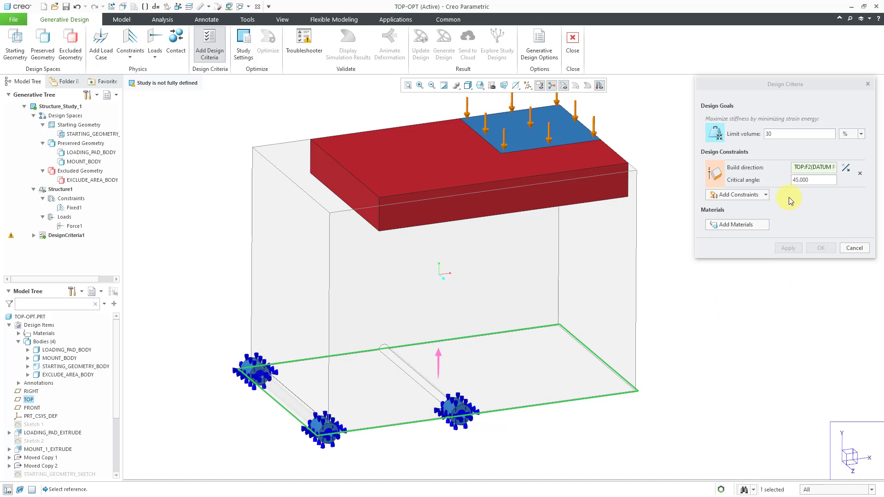
{"action": "left_click", "coordinate": [765, 195]}
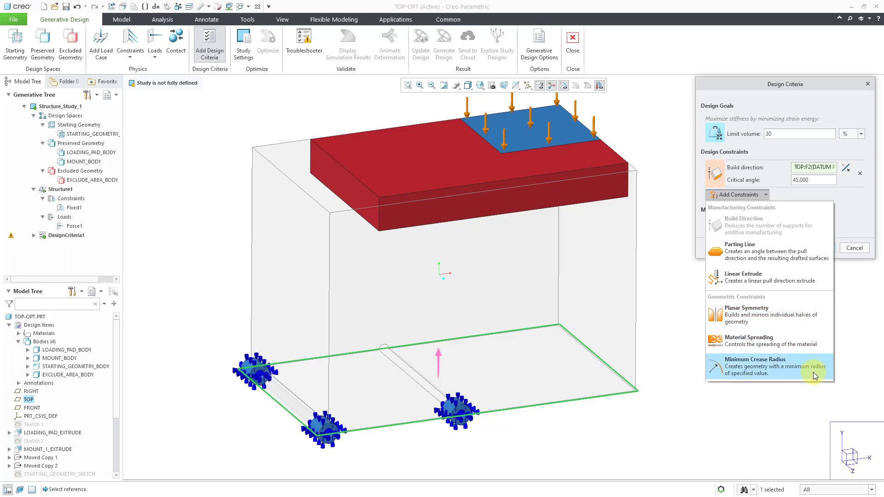
{"action": "left_click", "coordinate": [847, 321]}
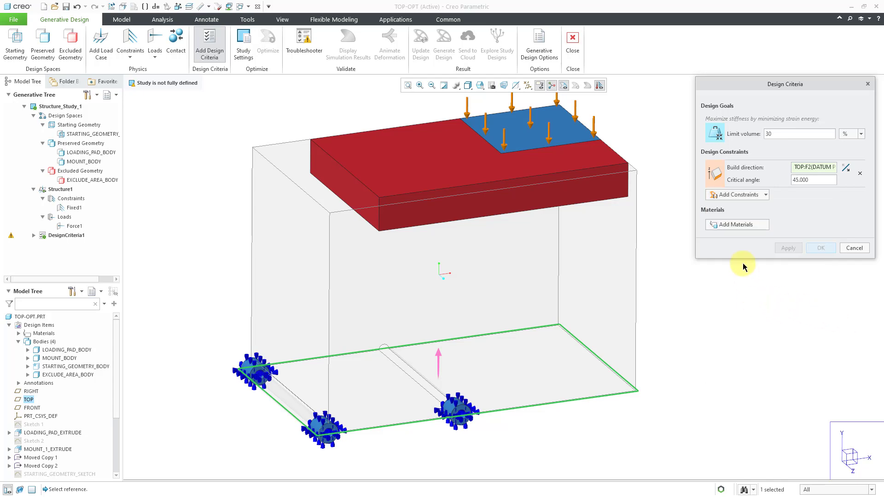
{"action": "left_click", "coordinate": [734, 227]}
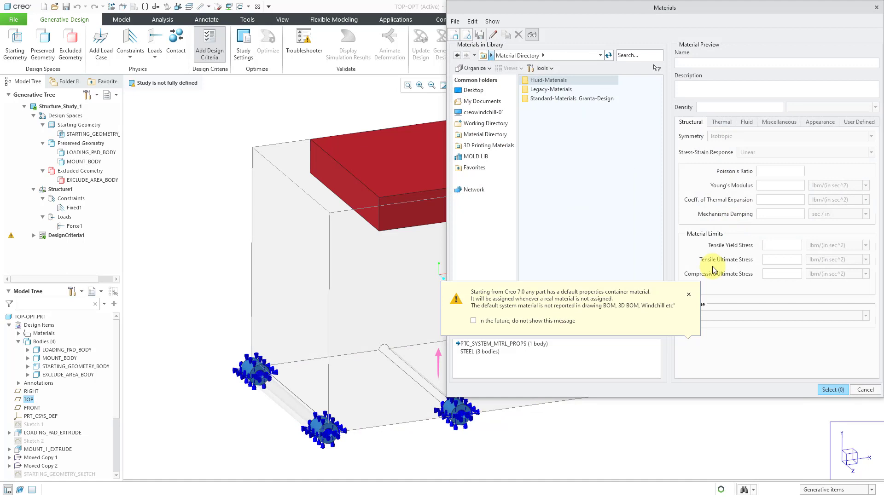
Step: Add steel.mtl from Legacy-Materials to the model, keep the existing STEEL, and select it for the study
{"action": "double_click", "coordinate": [550, 90]}
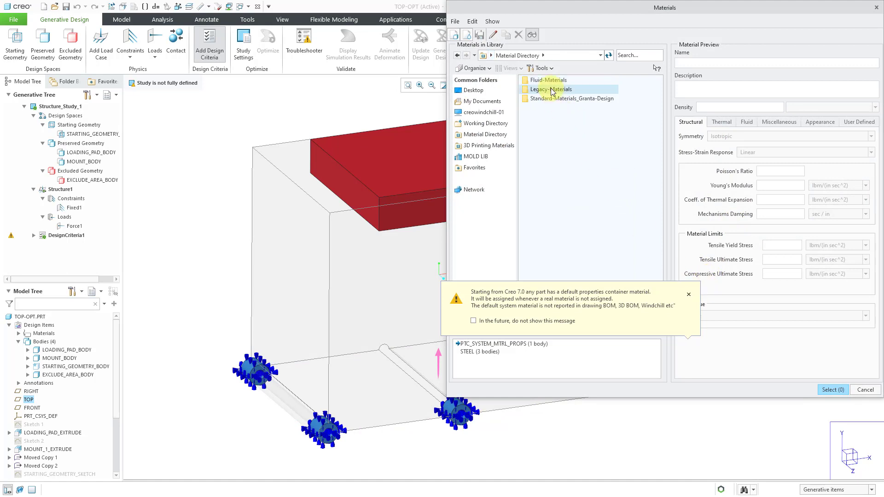
{"action": "left_click", "coordinate": [542, 227]}
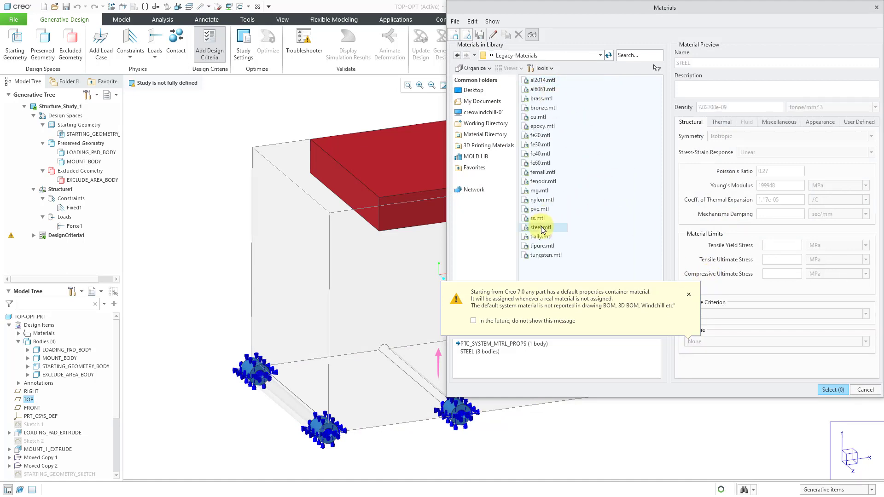
{"action": "right_click", "coordinate": [542, 229]}
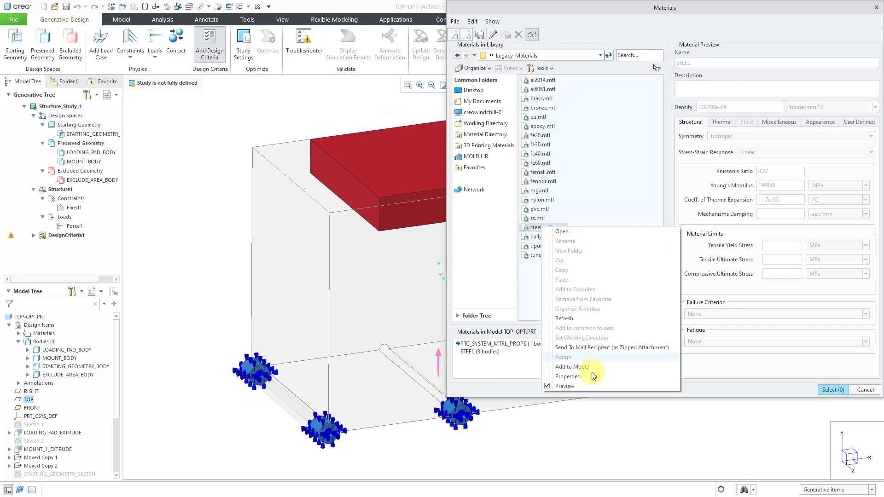
{"action": "left_click", "coordinate": [559, 366]}
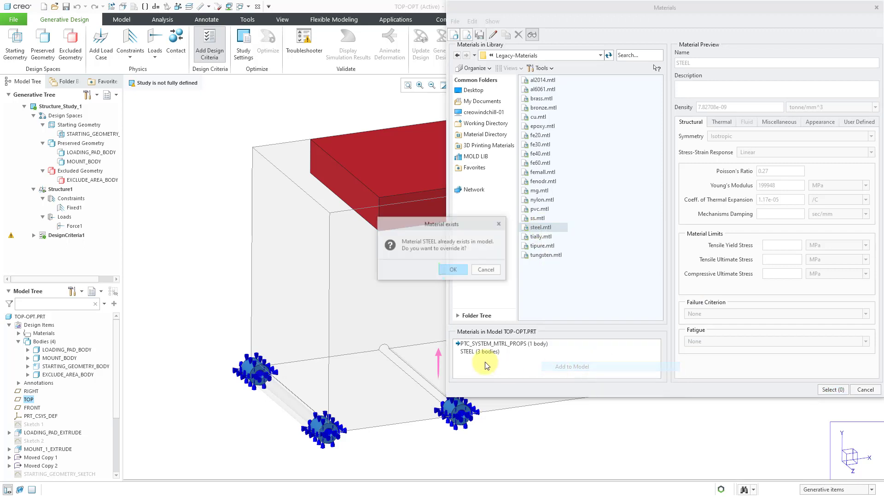
{"action": "left_click", "coordinate": [486, 270]}
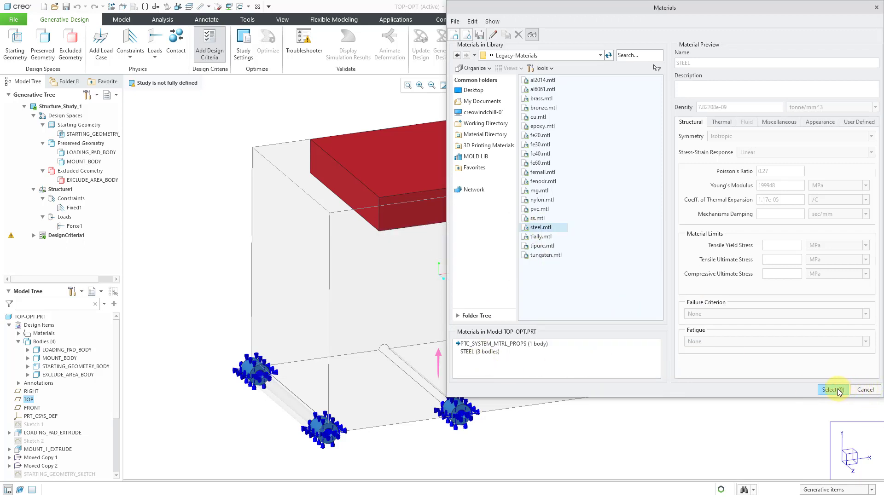
{"action": "left_click", "coordinate": [488, 350]}
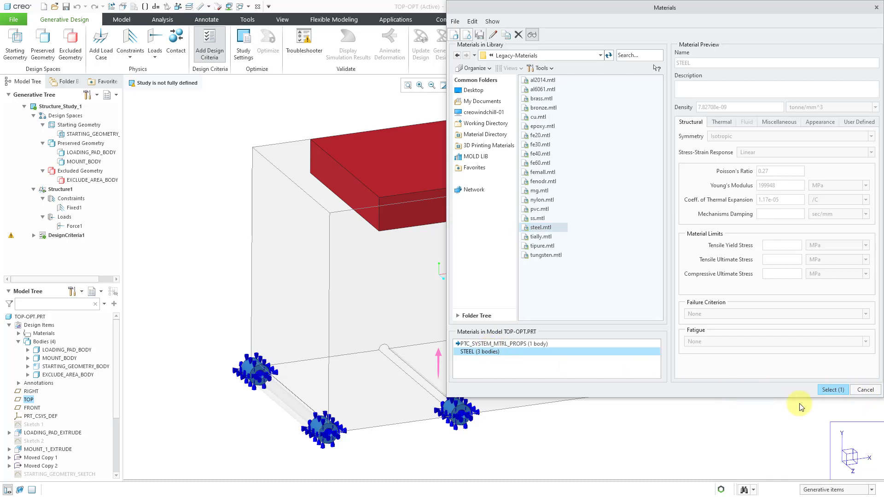
{"action": "left_click", "coordinate": [824, 390]}
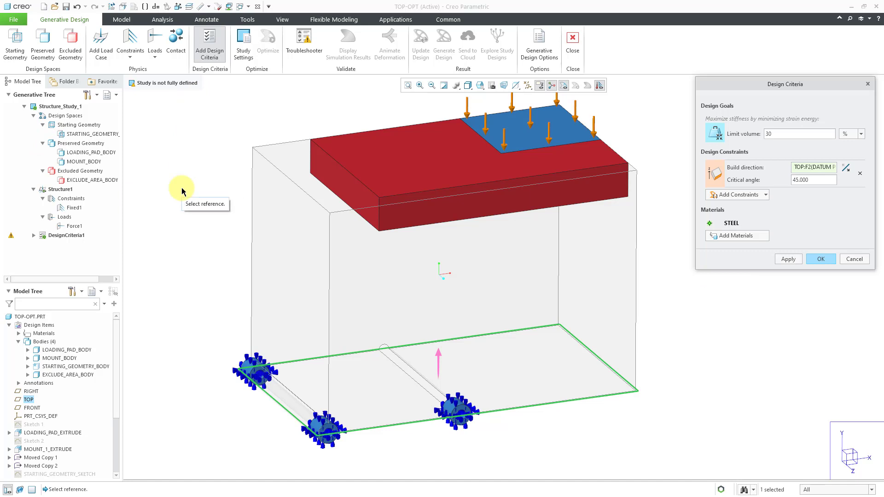
Step: Accept DesignCriteria1 and review study settings, keeping fidelity at 2 (9.829 mm elements)
{"action": "left_click", "coordinate": [822, 260]}
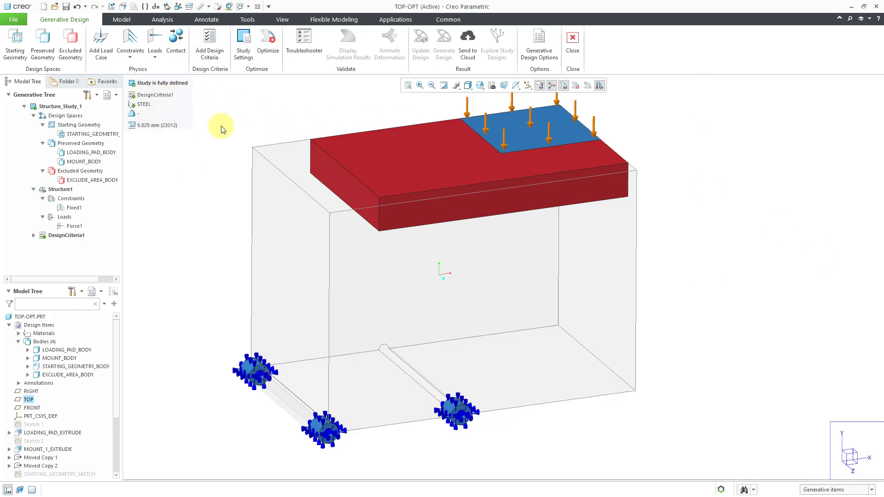
{"action": "left_click", "coordinate": [251, 58]}
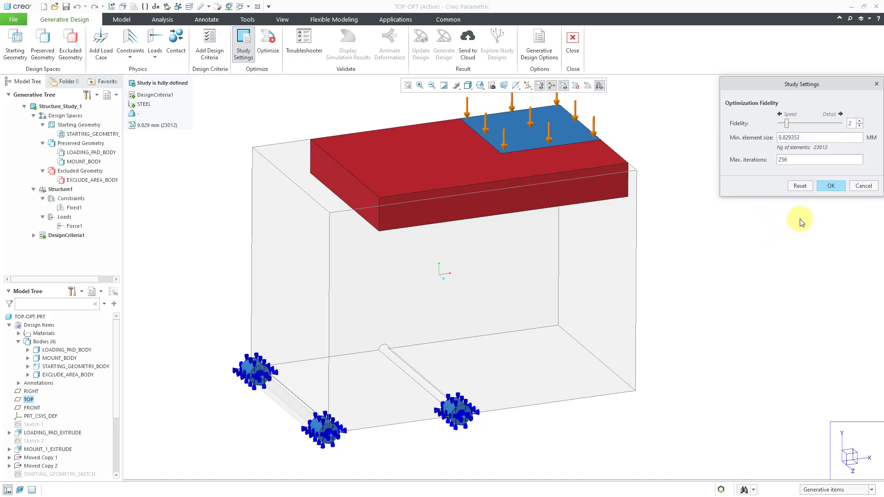
{"action": "left_click", "coordinate": [860, 186]}
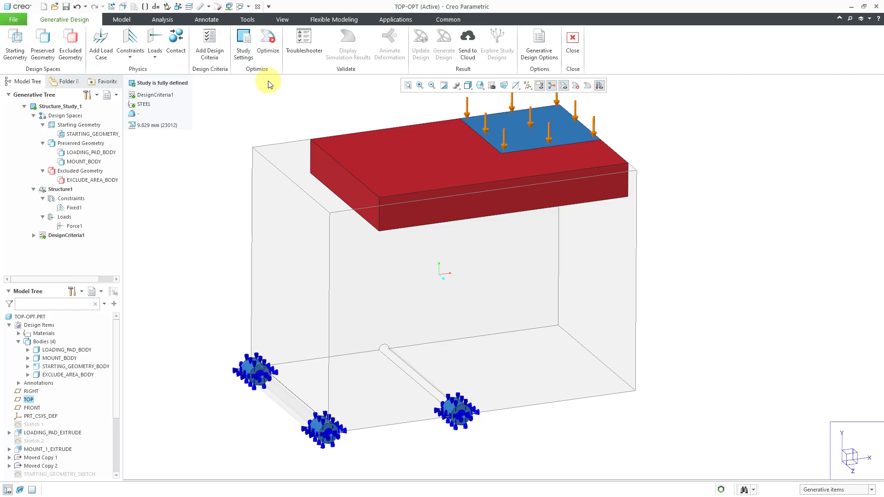
Step: Run the optimization and orbit to inspect the 48.580 kg generated steel shape
{"action": "left_click", "coordinate": [269, 49]}
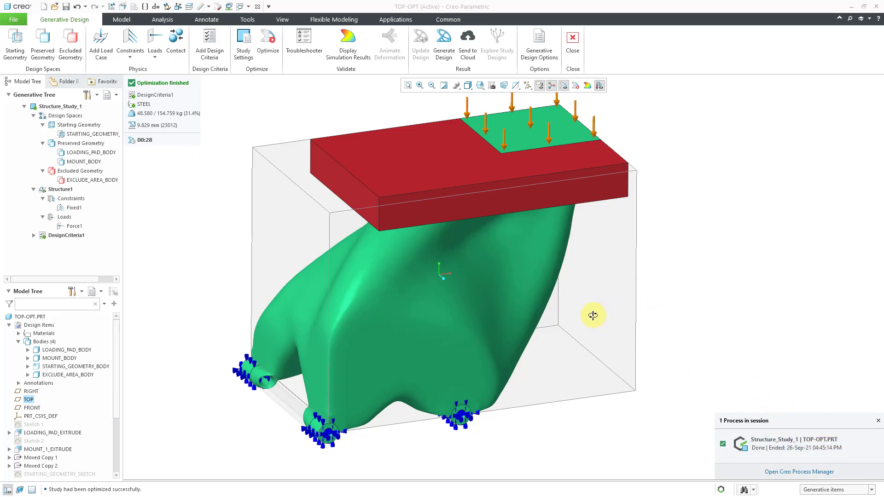
{"action": "mouse_move", "coordinate": [593, 315]}
{"action": "middle_mouse_down"}
{"action": "mouse_move", "coordinate": [474, 300]}
{"action": "mouse_move", "coordinate": [357, 324]}
{"action": "mouse_move", "coordinate": [398, 308]}
{"action": "mouse_move", "coordinate": [507, 301]}
{"action": "mouse_move", "coordinate": [438, 307]}
{"action": "mouse_move", "coordinate": [420, 322]}
{"action": "mouse_move", "coordinate": [440, 316]}
{"action": "mouse_move", "coordinate": [430, 325]}
{"action": "middle_mouse_up"}
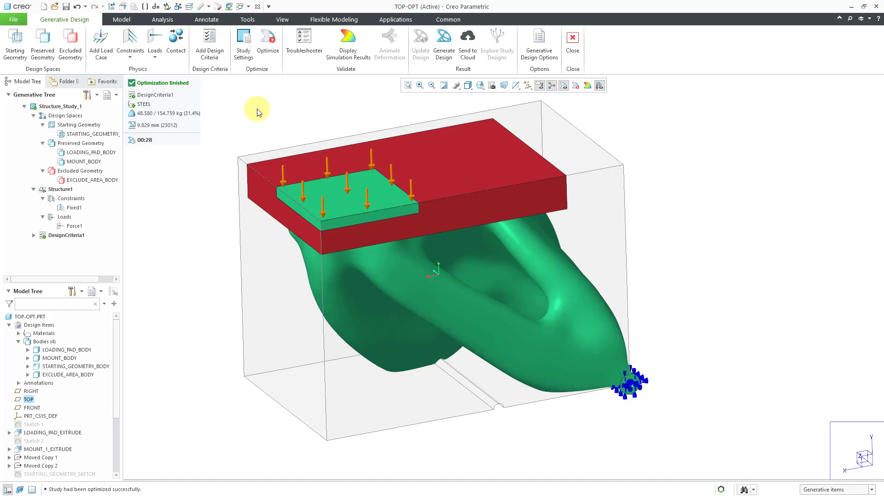
Step: Generate the optimized design as tessellated geometry in a new part saved as PRT0004
{"action": "left_click", "coordinate": [441, 59]}
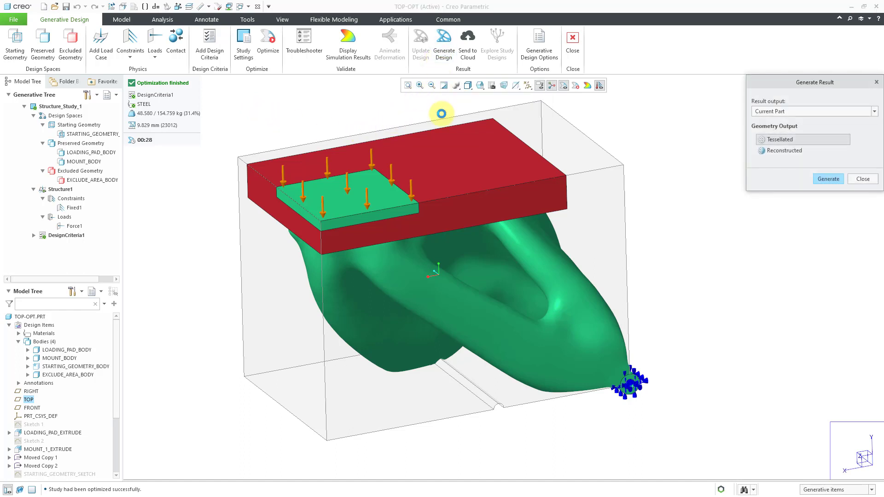
{"action": "left_click", "coordinate": [792, 111]}
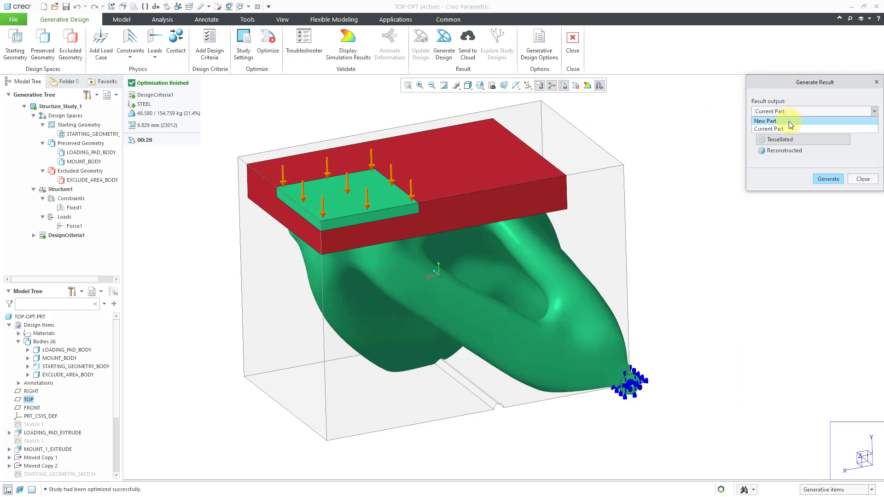
{"action": "left_click", "coordinate": [788, 121]}
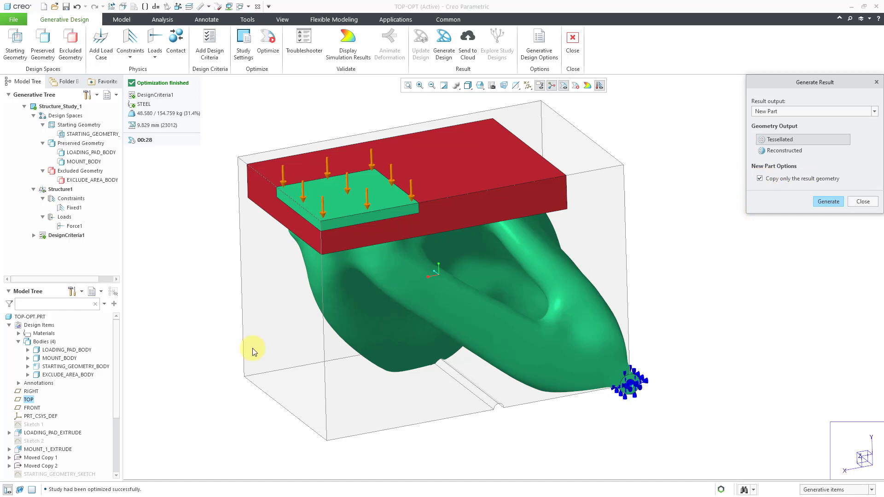
{"action": "scroll", "coordinate": [117, 378], "scroll_direction": "down", "scroll_amount": 2}
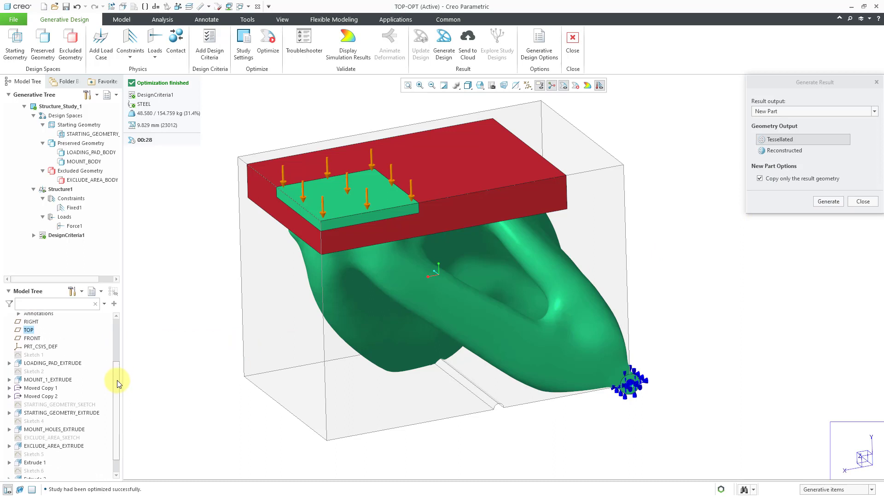
{"action": "scroll", "coordinate": [127, 362], "scroll_direction": "up", "scroll_amount": 2}
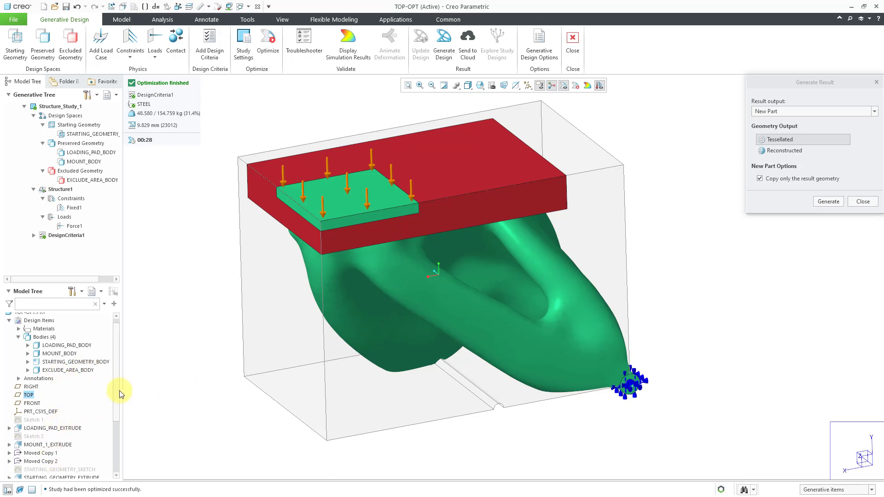
{"action": "scroll", "coordinate": [117, 406], "scroll_direction": "down", "scroll_amount": 3}
{"action": "scroll", "coordinate": [117, 432], "scroll_direction": "up", "scroll_amount": 4}
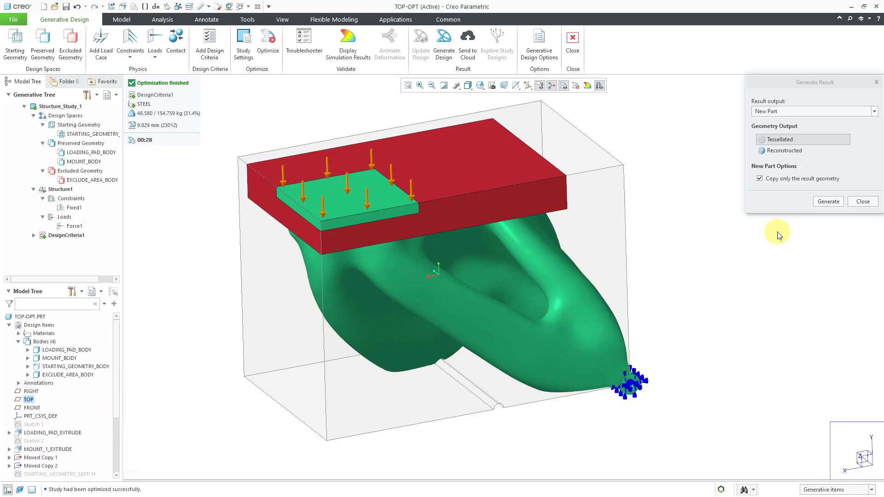
{"action": "left_click", "coordinate": [828, 201]}
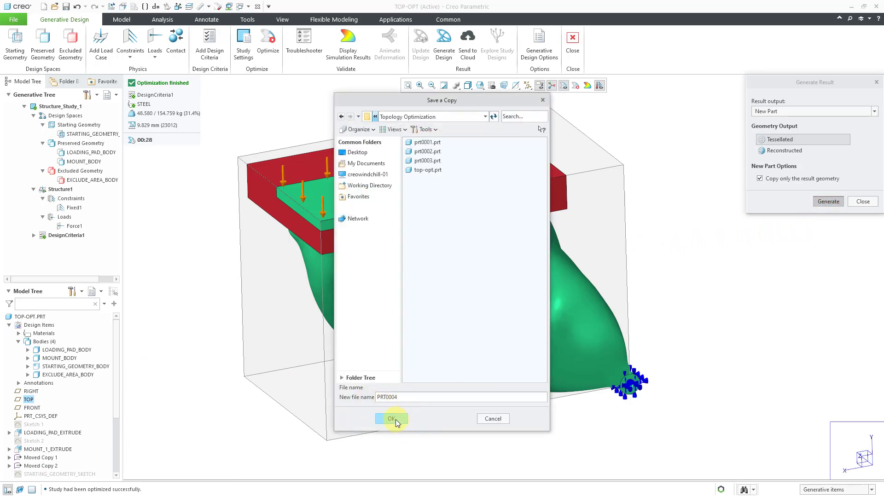
{"action": "left_click", "coordinate": [396, 419]}
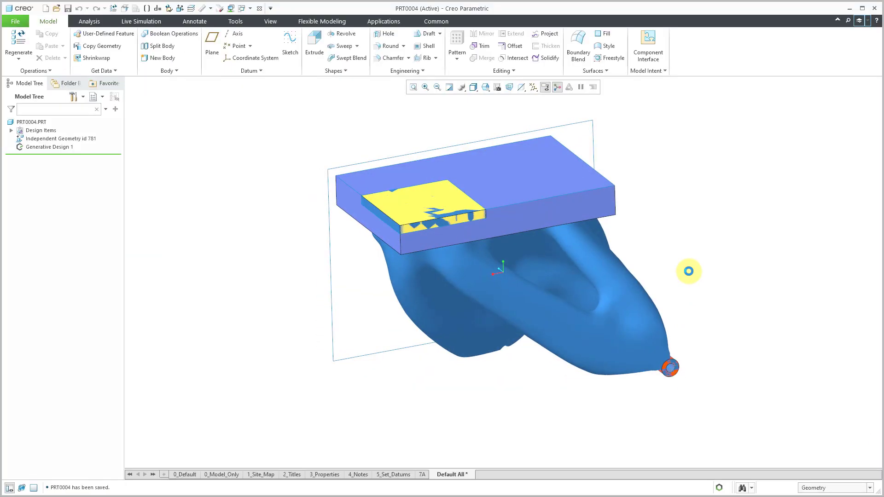
Step: Show only the GENERATIVE_HYBRID body from Design Items > Bodies, hiding the other four bodies
{"action": "left_click", "coordinate": [11, 131]}
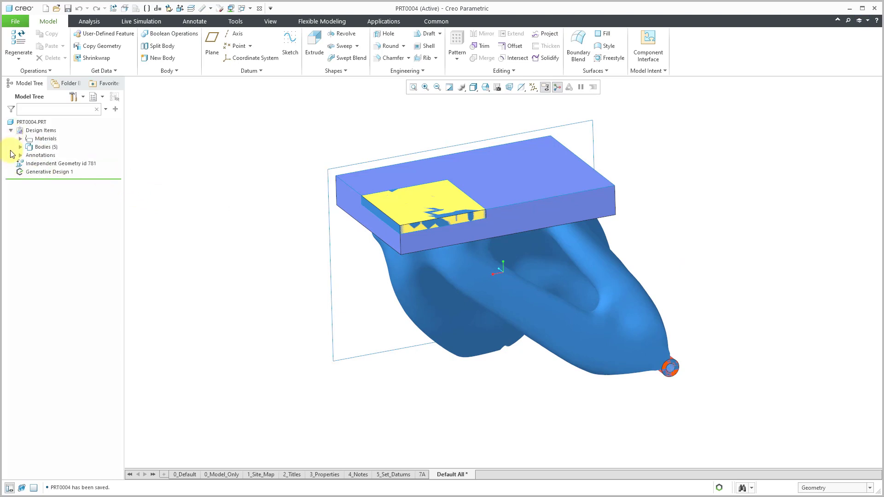
{"action": "left_click", "coordinate": [21, 147]}
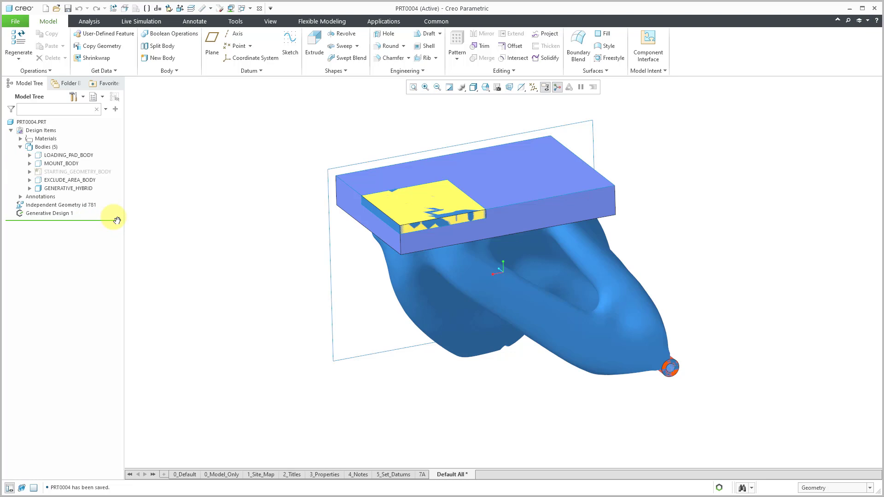
{"action": "left_click", "coordinate": [84, 190]}
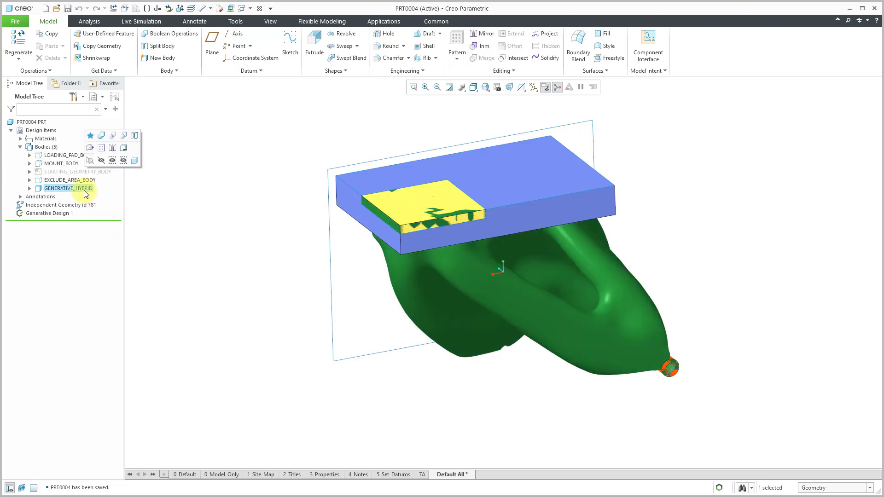
{"action": "left_click", "coordinate": [113, 161]}
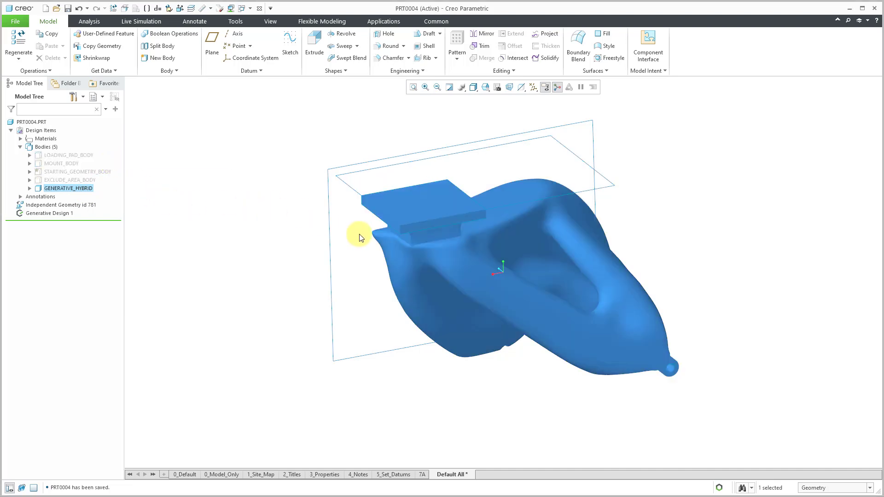
{"action": "mouse_move", "coordinate": [355, 233]}
{"action": "middle_mouse_down"}
{"action": "mouse_move", "coordinate": [172, 225]}
{"action": "mouse_move", "coordinate": [312, 236]}
{"action": "mouse_move", "coordinate": [357, 213]}
{"action": "mouse_move", "coordinate": [367, 198]}
{"action": "mouse_move", "coordinate": [335, 231]}
{"action": "mouse_move", "coordinate": [266, 247]}
{"action": "mouse_move", "coordinate": [306, 231]}
{"action": "mouse_move", "coordinate": [338, 248]}
{"action": "mouse_move", "coordinate": [361, 237]}
{"action": "mouse_move", "coordinate": [361, 252]}
{"action": "middle_mouse_up"}
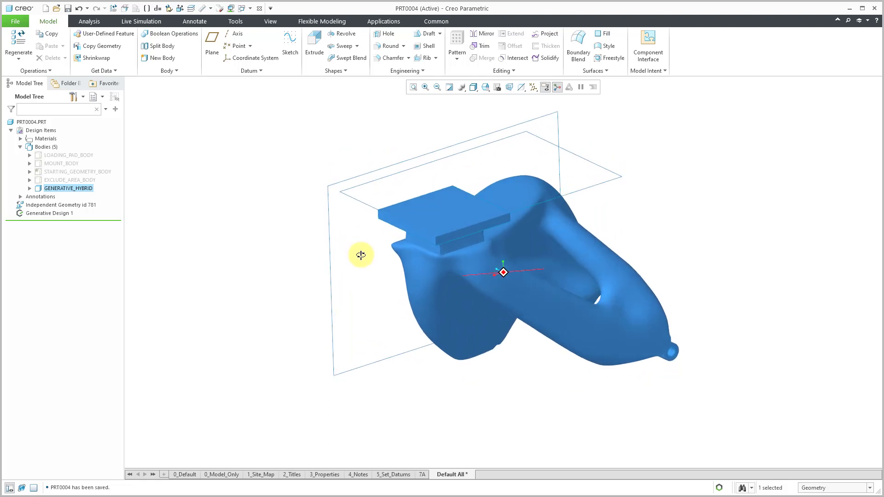